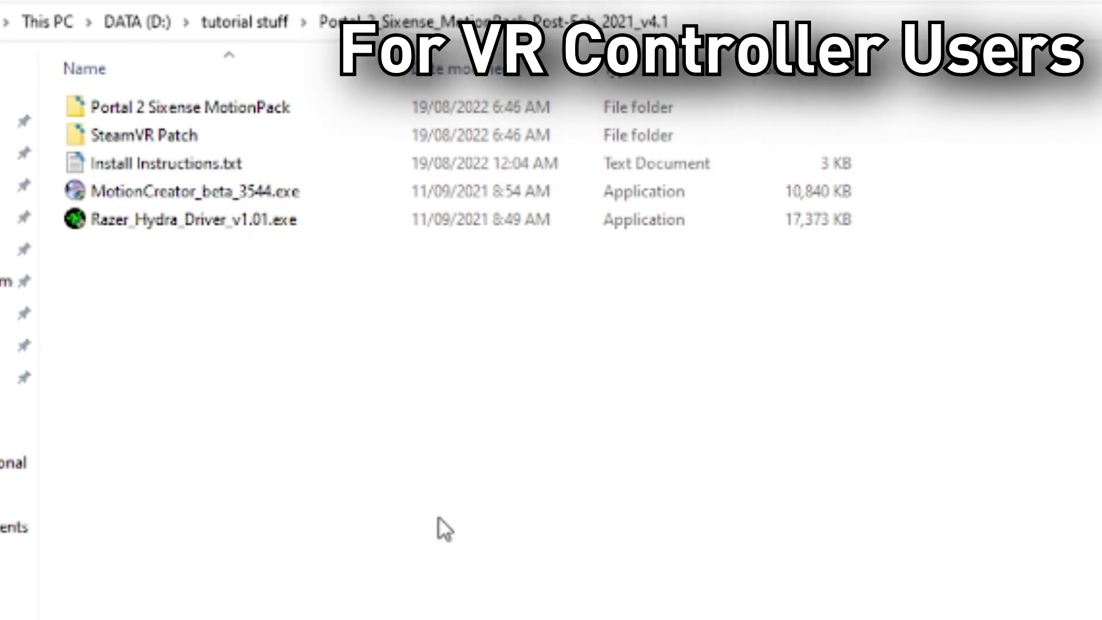
Copy sixense.dll from the SteamVR Patch folder and return to the Portal_2_Sixense_MotionPack_Post-Feb_2021_v4.1 folder.
double_click(111, 135)
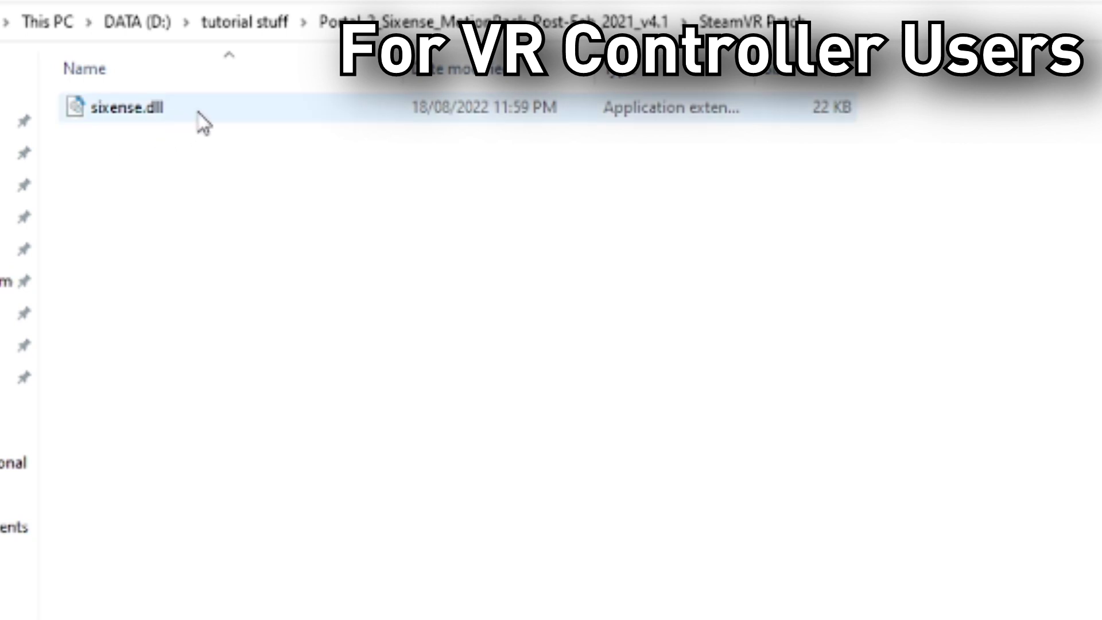
left_click(197, 116)
left_click(611, 29)
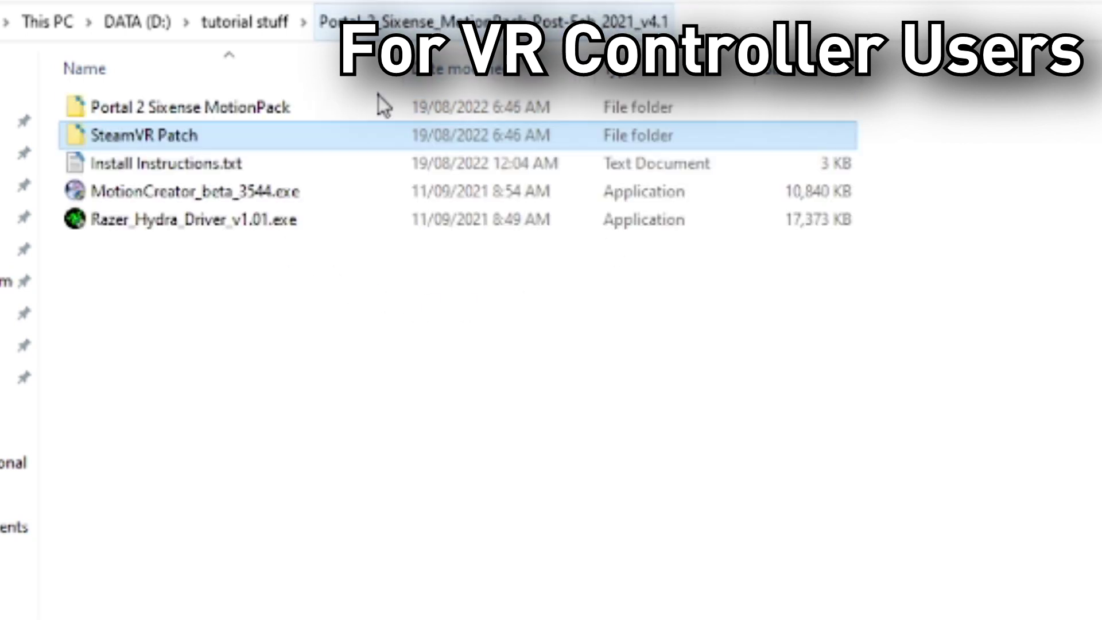
Paste the patched sixense.dll into the bin folder of portal2_sixense inside Portal 2 Sixense MotionPack.
left_click(322, 108)
double_click(323, 109)
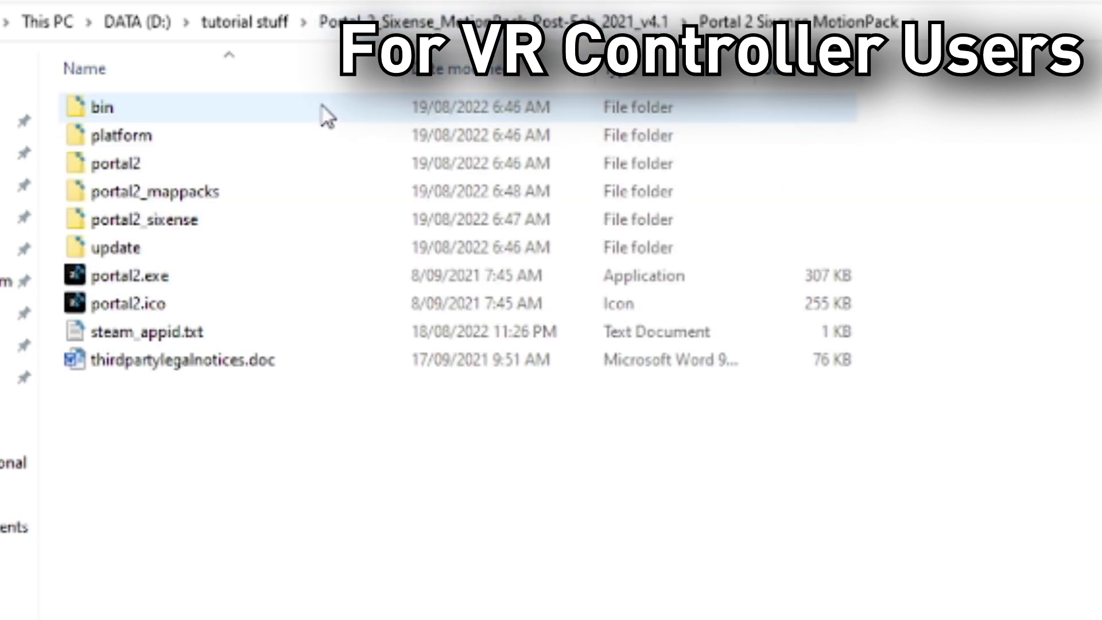
double_click(267, 223)
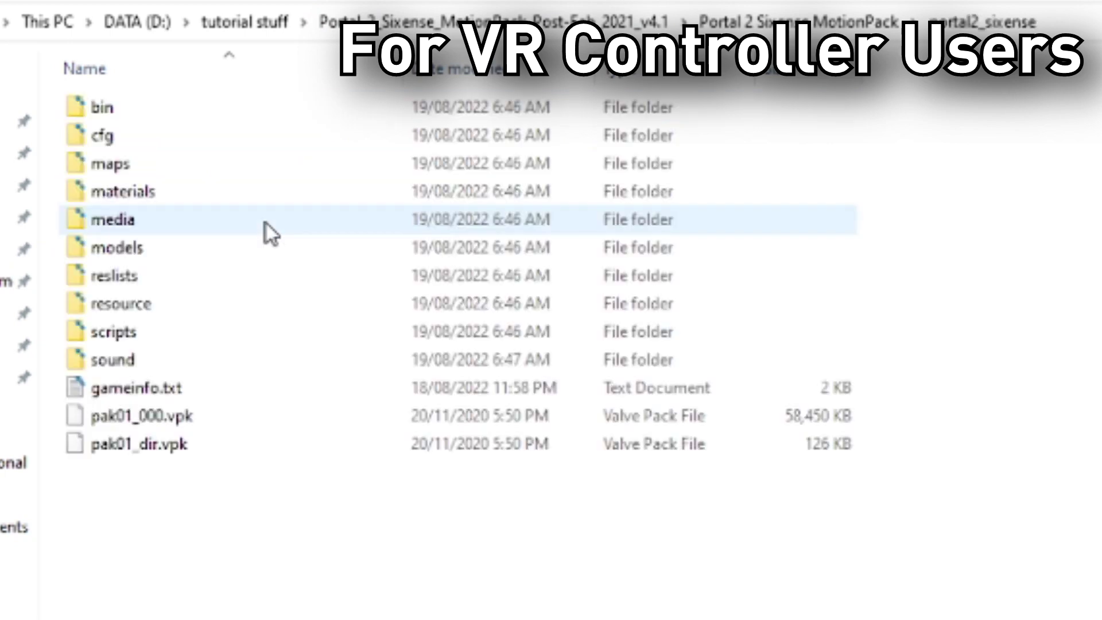
double_click(185, 107)
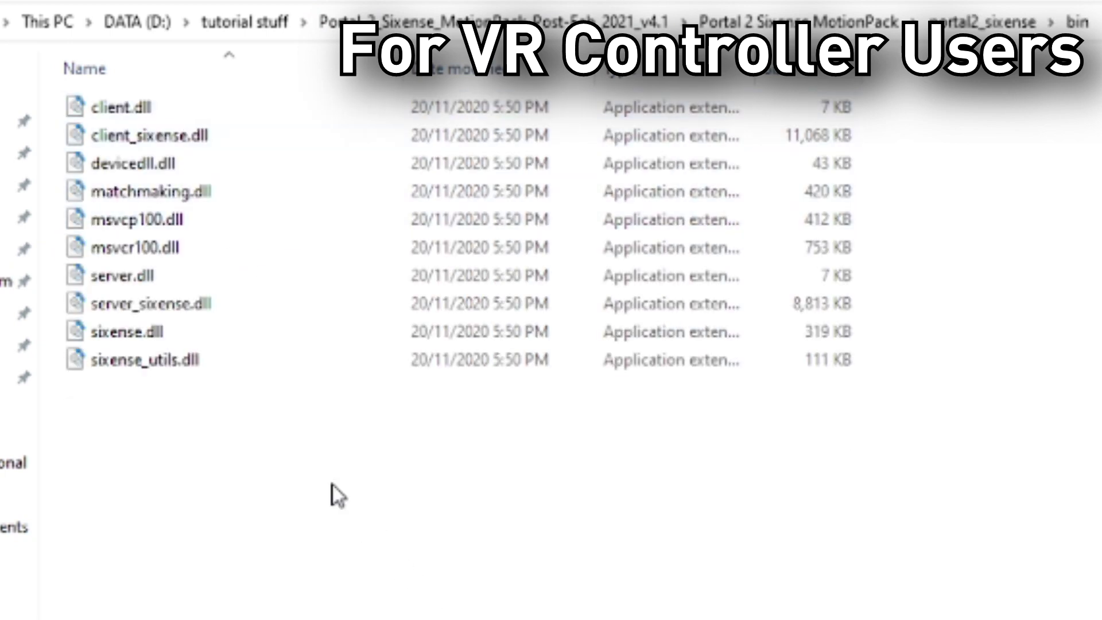
key("ctrl+v")
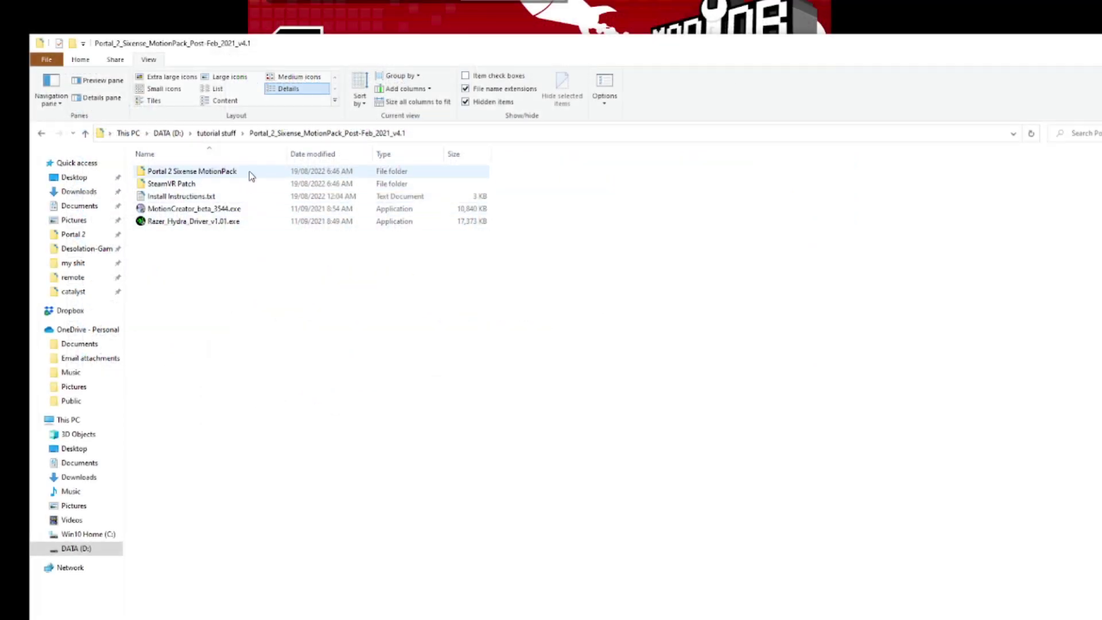
Copy the whole Portal 2 Sixense MotionPack folder and go to the Steam folder on drive D.
right_click(249, 171)
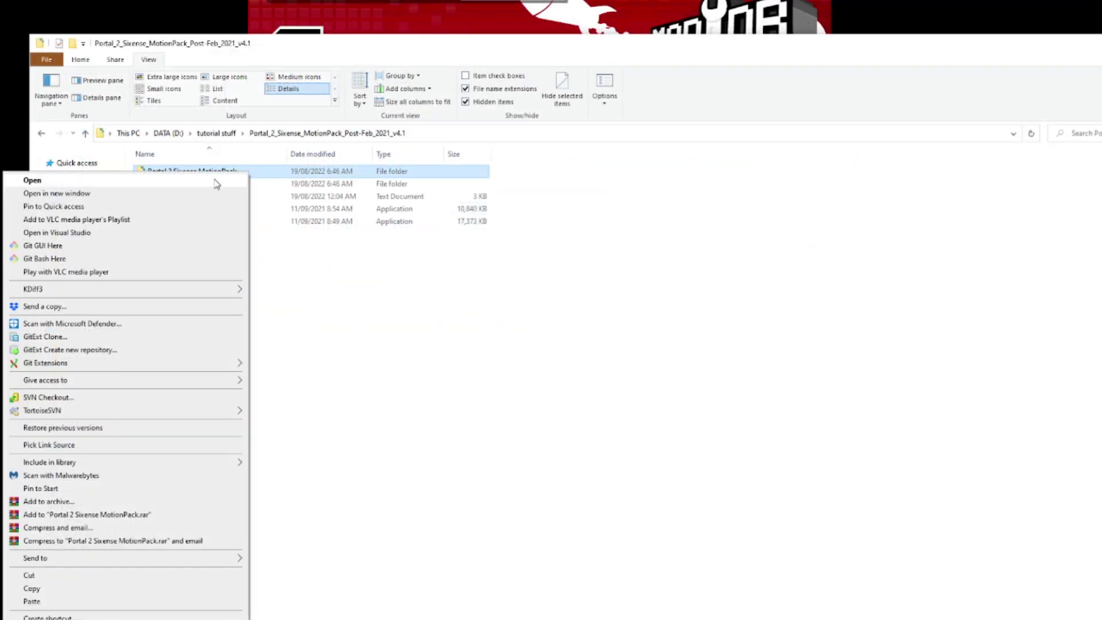
left_click(86, 589)
left_click(63, 234)
scroll(224, 554, "down", 4)
left_click(190, 134)
left_click(207, 133)
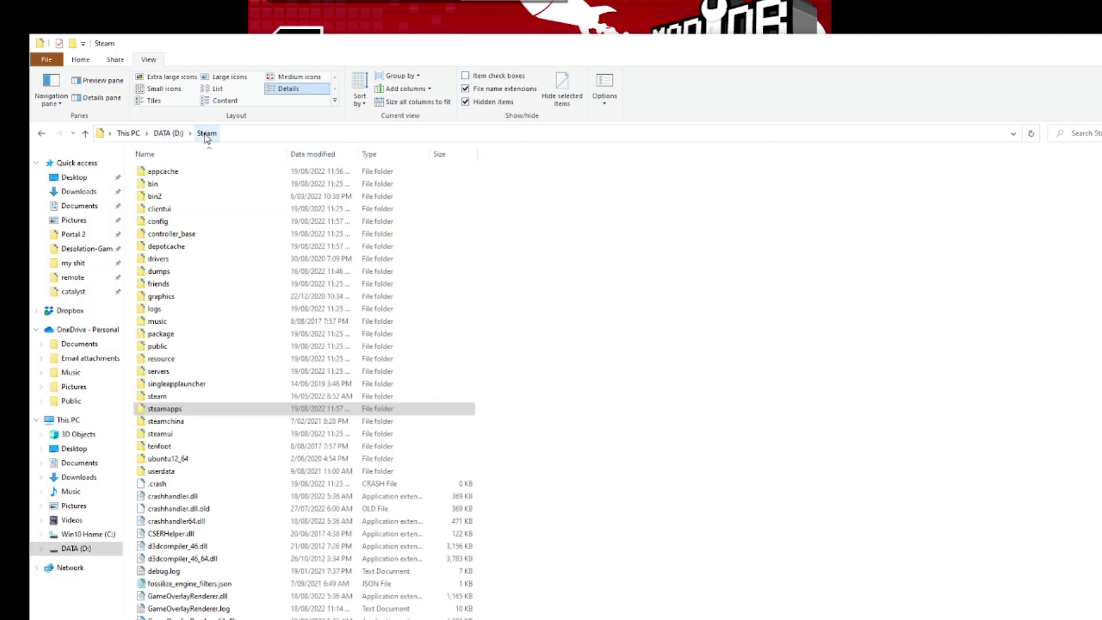
Paste the copied Portal 2 Sixense MotionPack folder into steamapps\common.
double_click(197, 413)
double_click(208, 171)
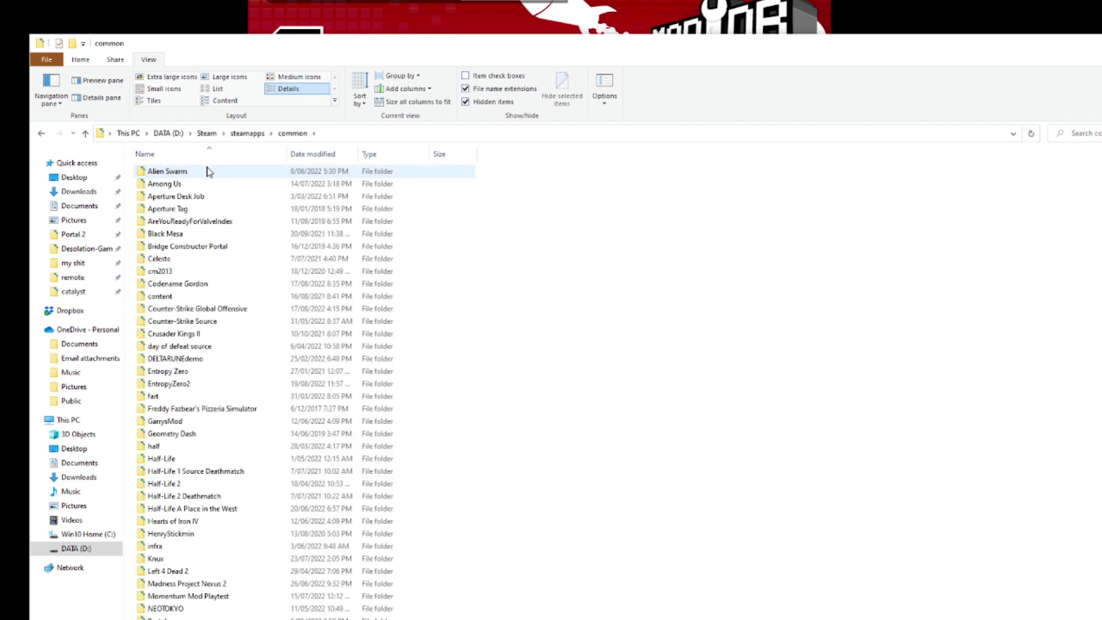
scroll(241, 340, "down", 2)
right_click(682, 380)
left_click(595, 462)
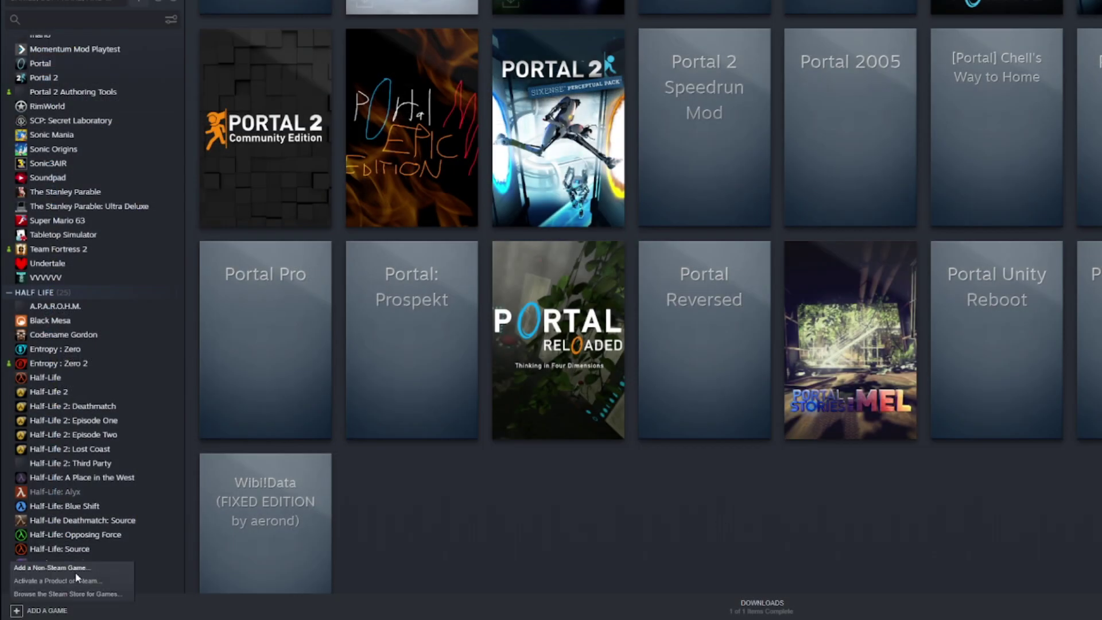
In Steam, add portal2.exe from the Portal 2 Sixense MotionPack folder to the library as a non-Steam game.
left_click(75, 572)
left_click(351, 409)
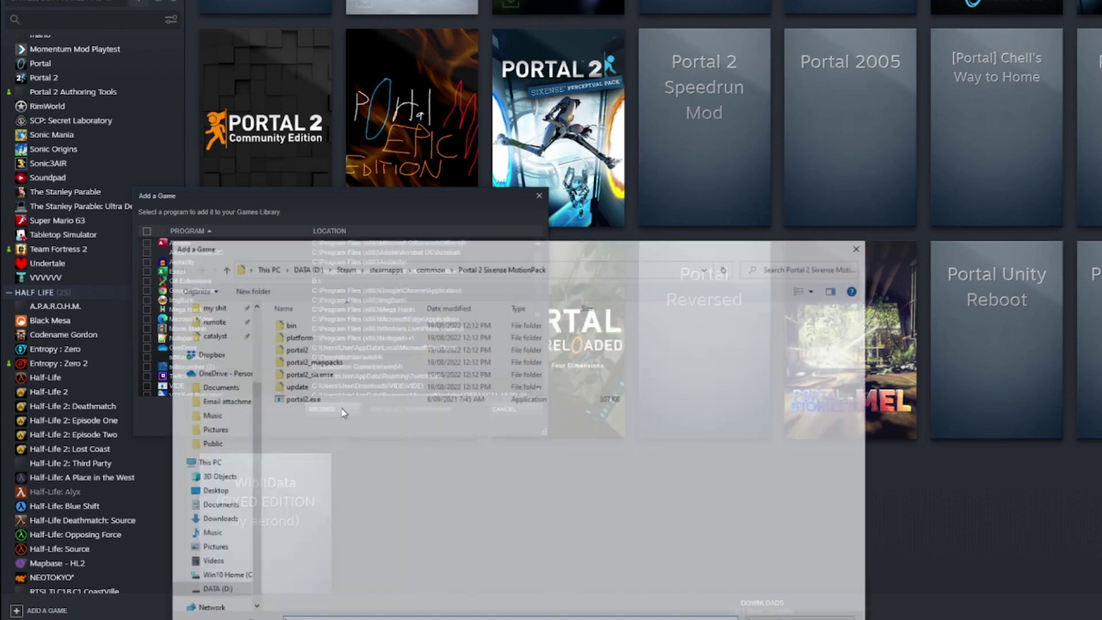
left_click_drag(425, 248, 444, 189)
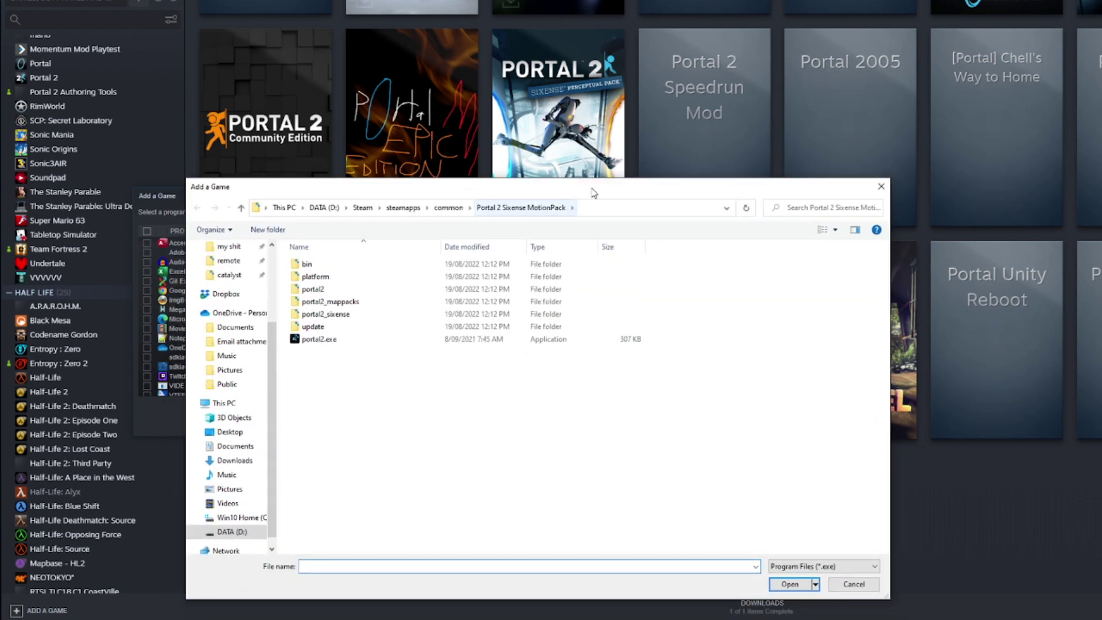
left_click(790, 584)
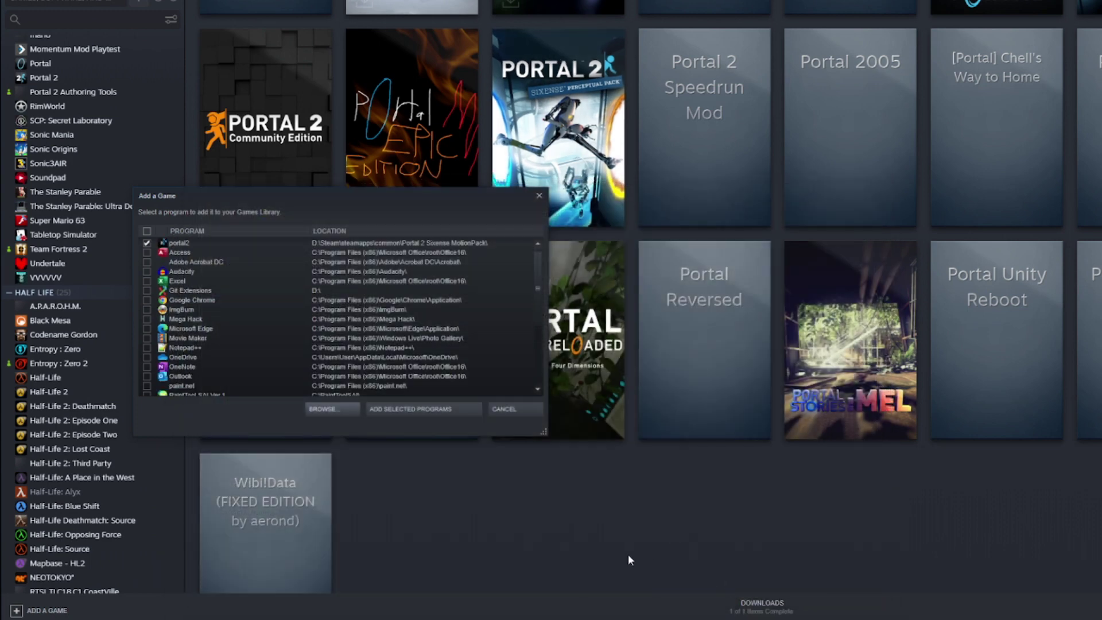
left_click(427, 412)
Rename the non-Steam portal2 shortcut to "Portal 2: Sixense MotionPack" and reopen its properties.
left_click(113, 19)
type("portal2")
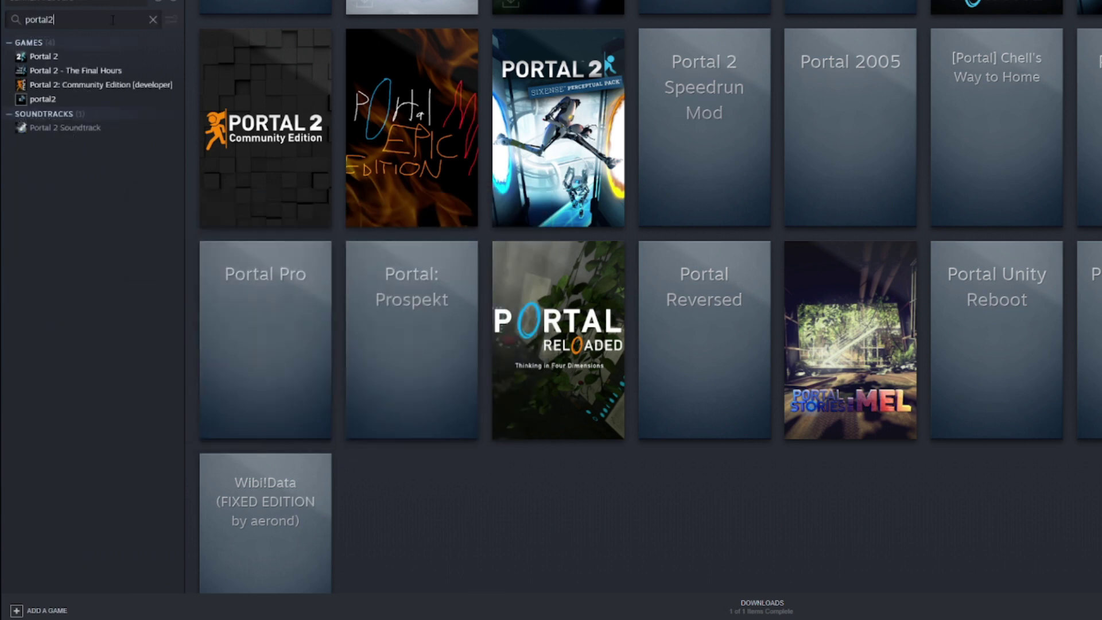
left_click(55, 101)
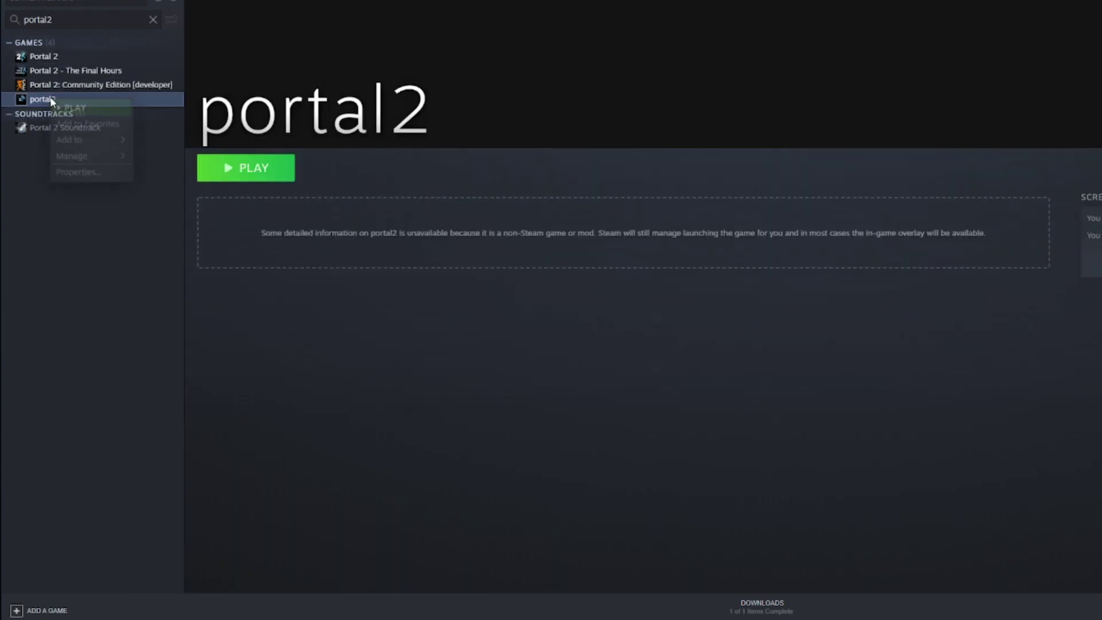
left_click(79, 172)
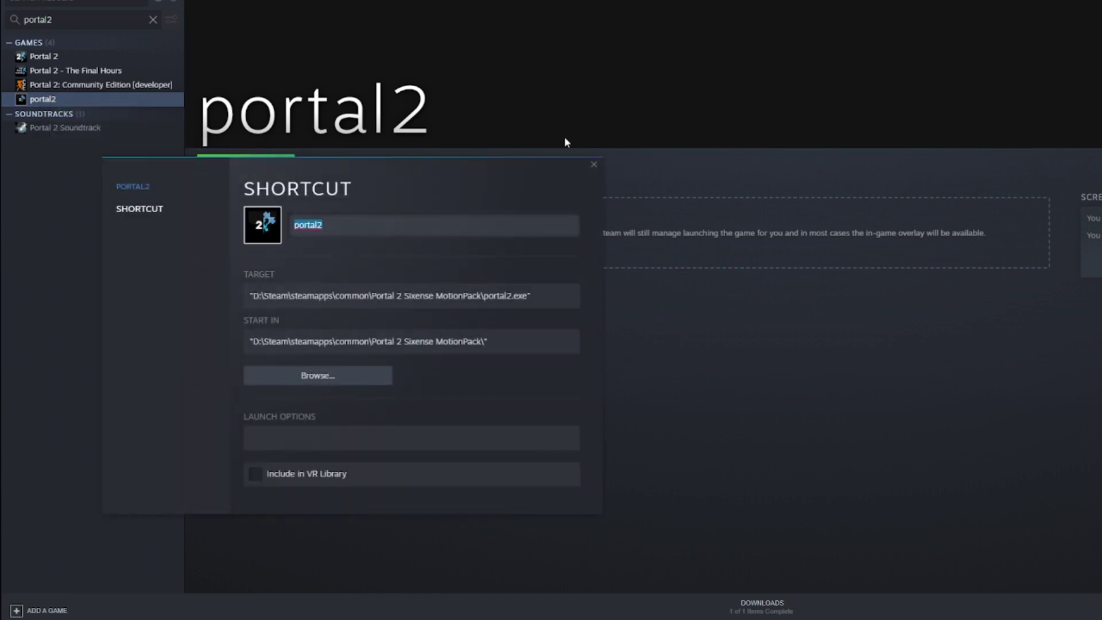
type("Portal 2: Sixense MotionPack")
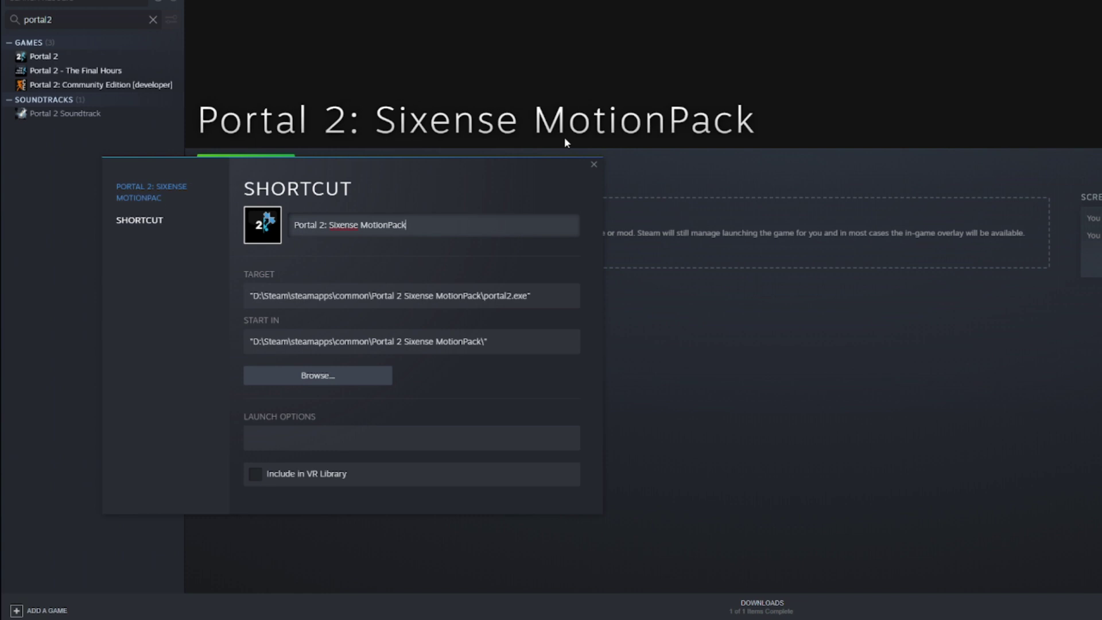
left_click(594, 164)
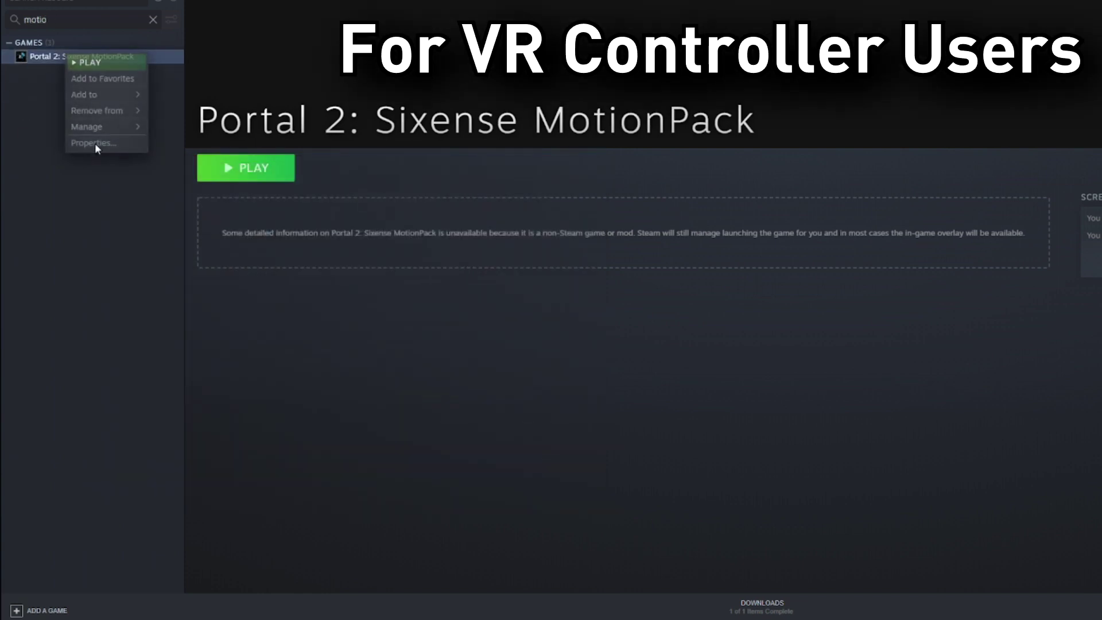
left_click(94, 143)
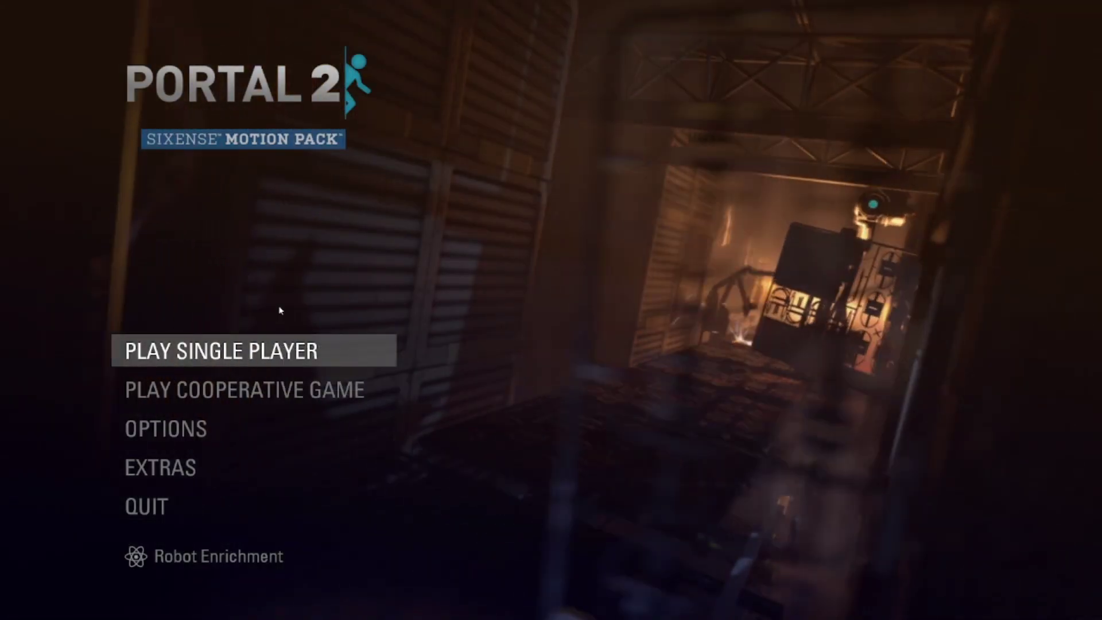
Start a new single-player game in the Portal 2 Sixense Motion Pack.
left_click(269, 349)
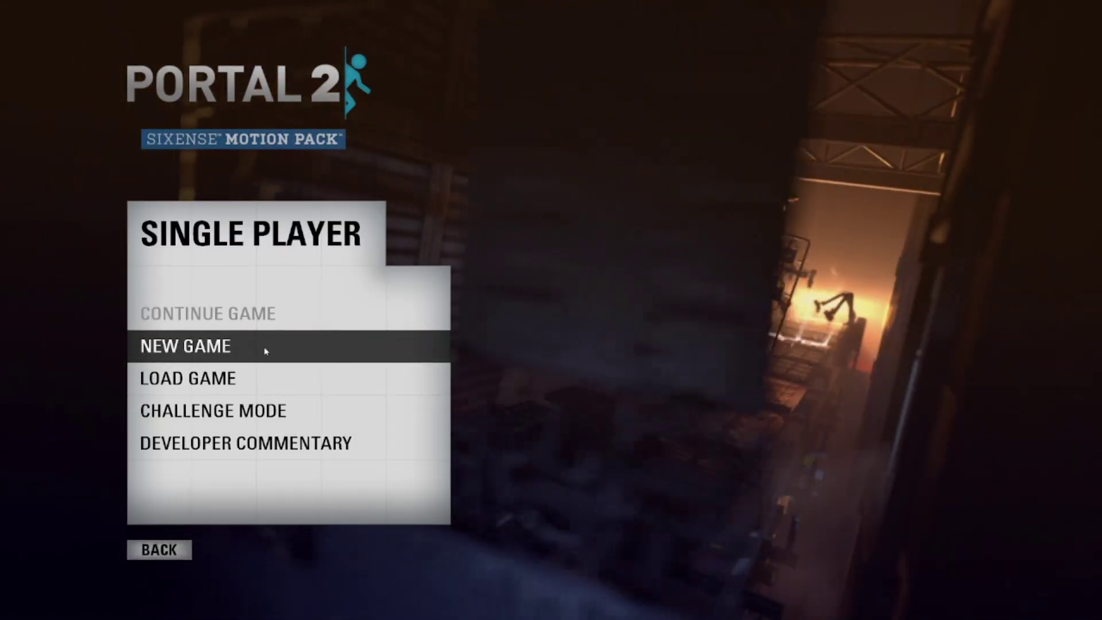
left_click(263, 349)
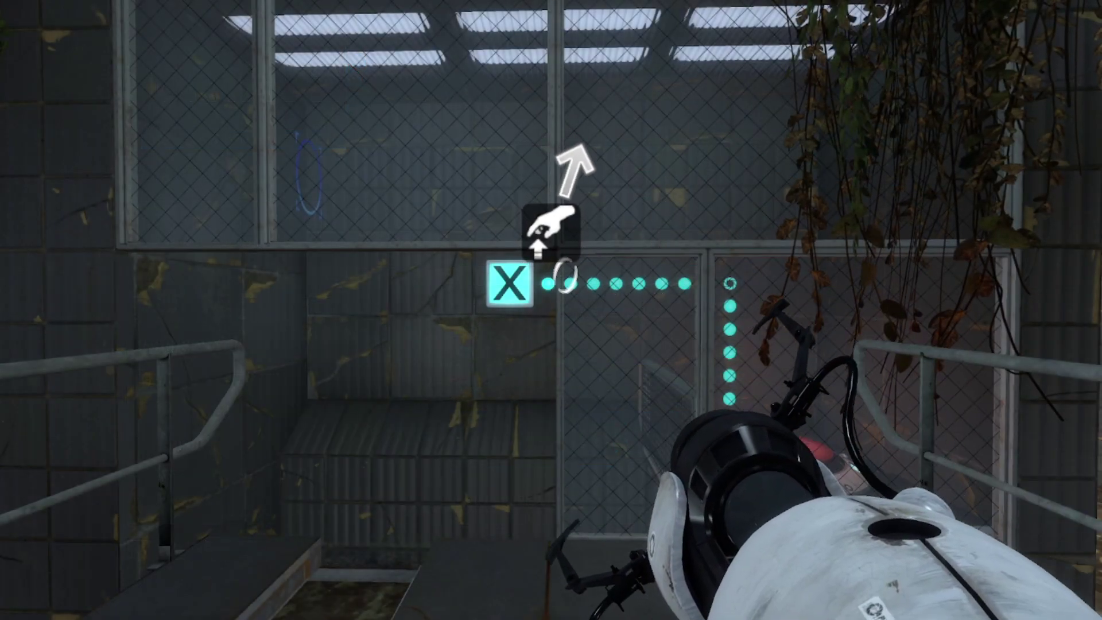
key("e")
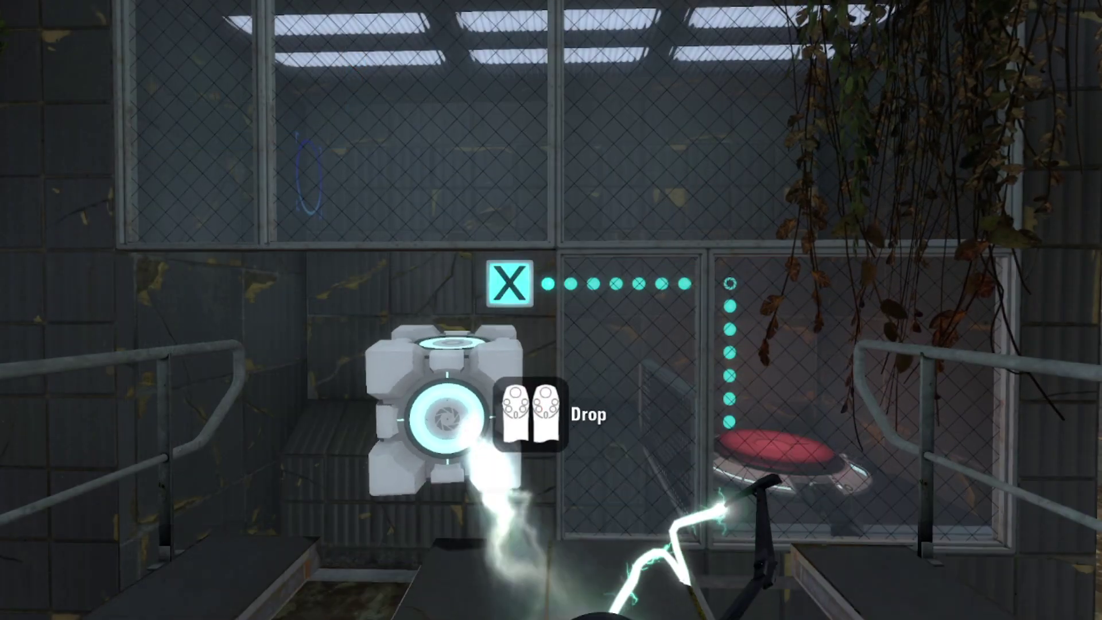
key("e")
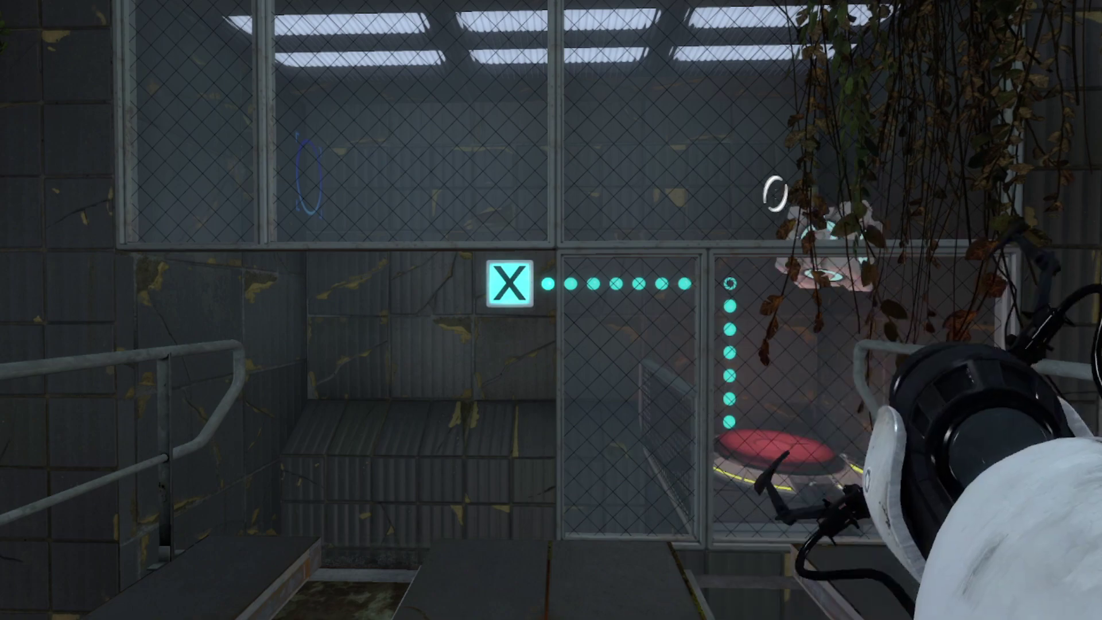
key("s")
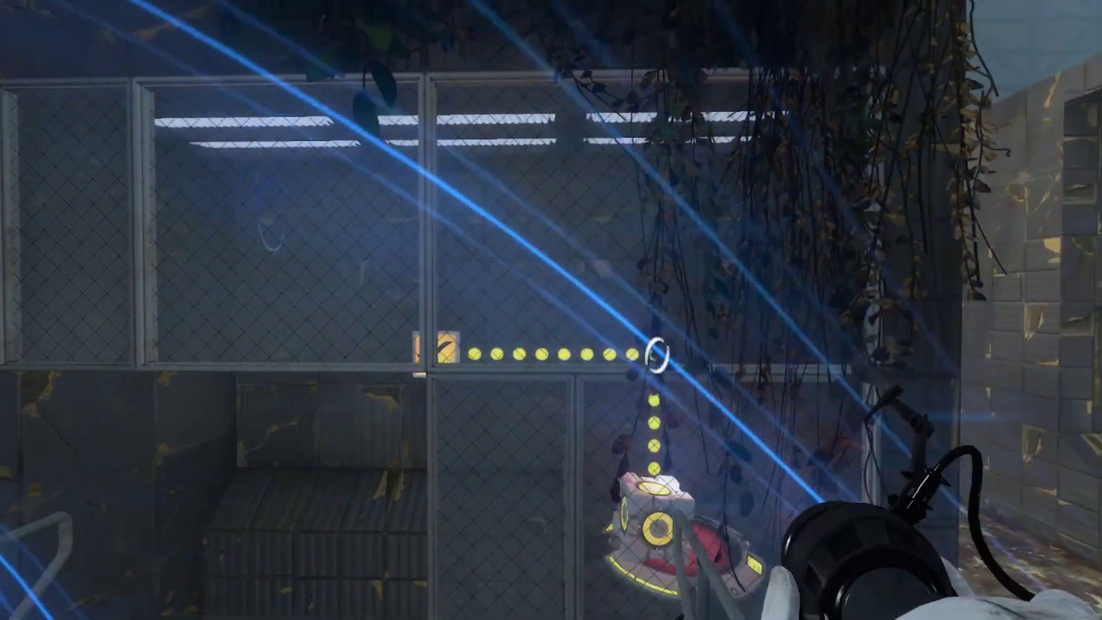